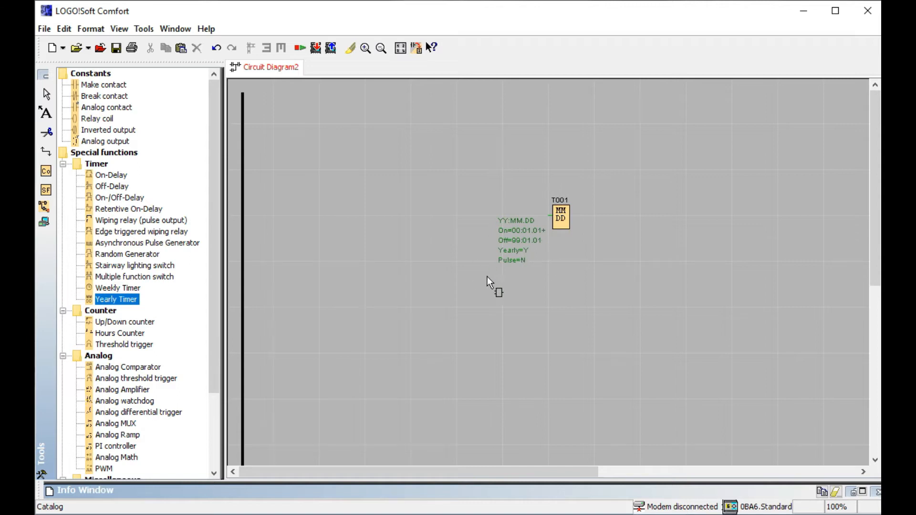
Open the Yearly Timer block's help page and examine its description, timing examples and sample configuration.
{"action": "right_click", "coordinate": [561, 217]}
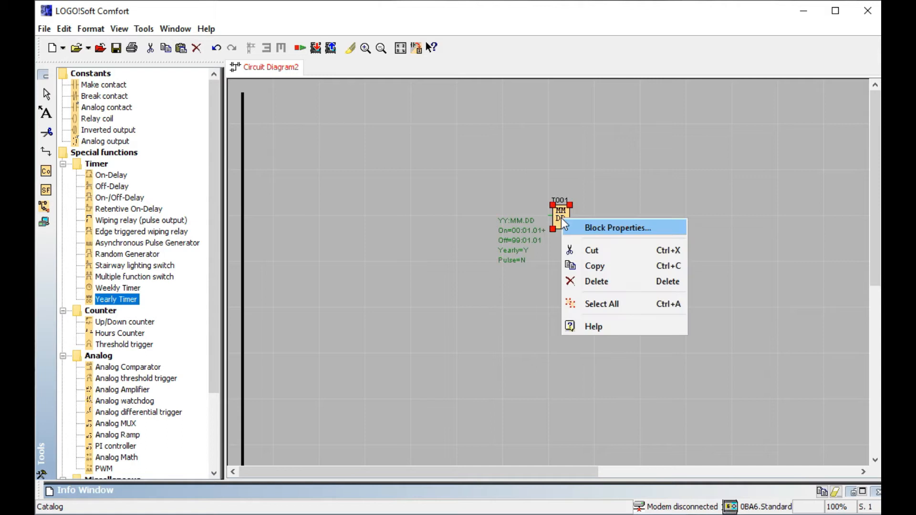
{"action": "left_click", "coordinate": [615, 324]}
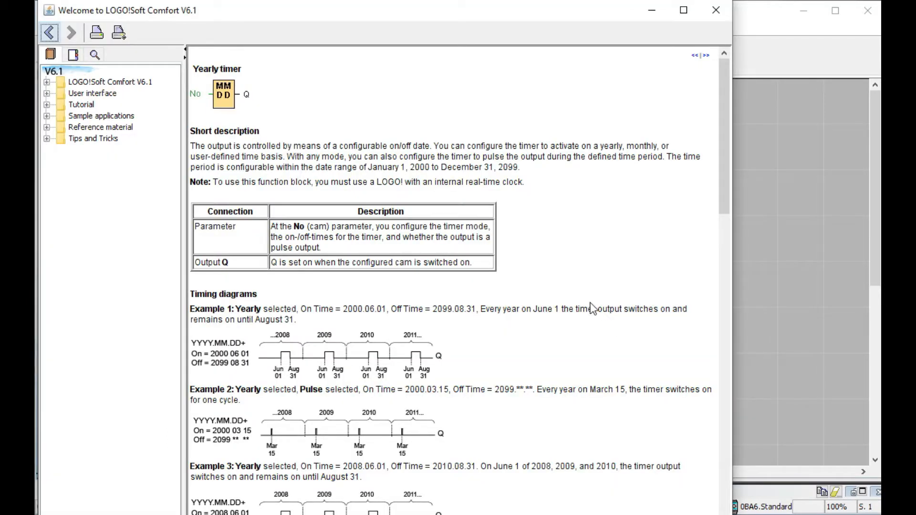
{"action": "scroll", "coordinate": [572, 340], "scroll_direction": "down", "scroll_amount": 10}
{"action": "scroll", "coordinate": [568, 336], "scroll_direction": "up", "scroll_amount": 10}
{"action": "scroll", "coordinate": [463, 299], "scroll_direction": "down", "scroll_amount": 8}
{"action": "scroll", "coordinate": [469, 297], "scroll_direction": "down", "scroll_amount": 8}
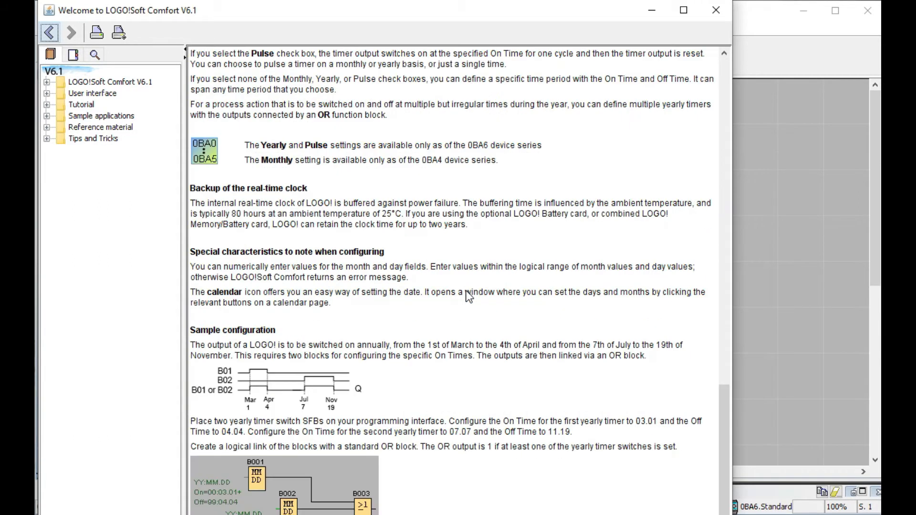
{"action": "scroll", "coordinate": [467, 291], "scroll_direction": "up", "scroll_amount": 15}
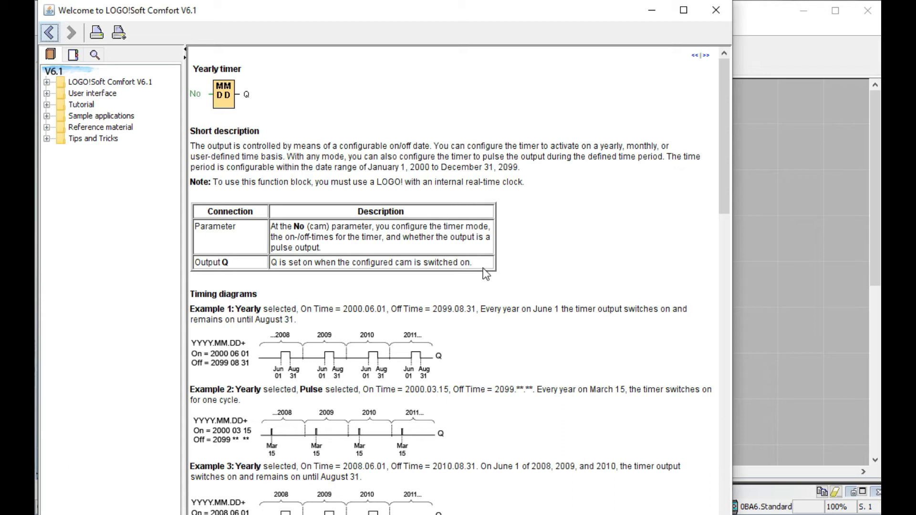
{"action": "scroll", "coordinate": [470, 205], "scroll_direction": "down", "scroll_amount": 5}
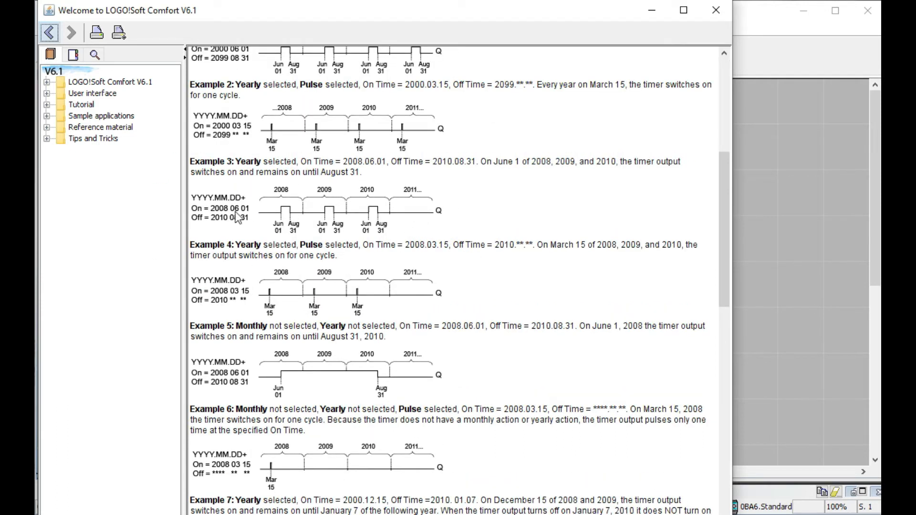
{"action": "scroll", "coordinate": [304, 347], "scroll_direction": "down", "scroll_amount": 8}
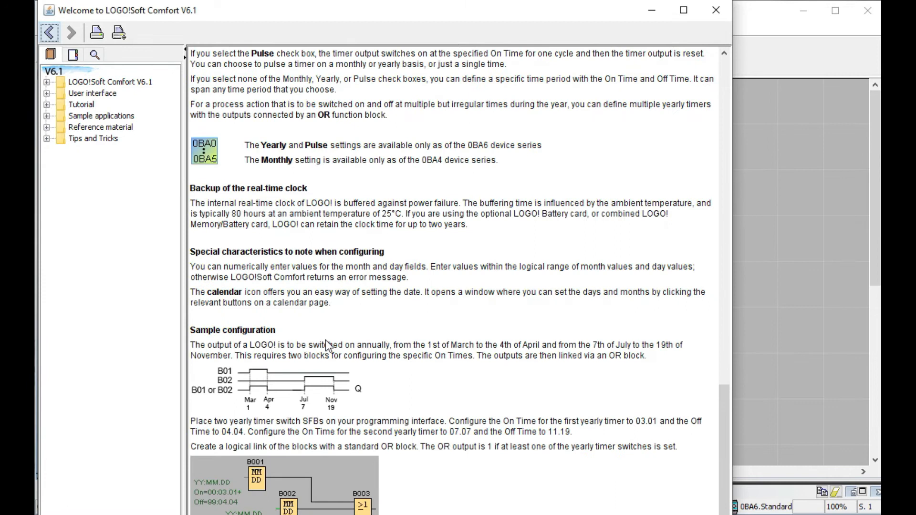
{"action": "scroll", "coordinate": [327, 345], "scroll_direction": "down", "scroll_amount": 1}
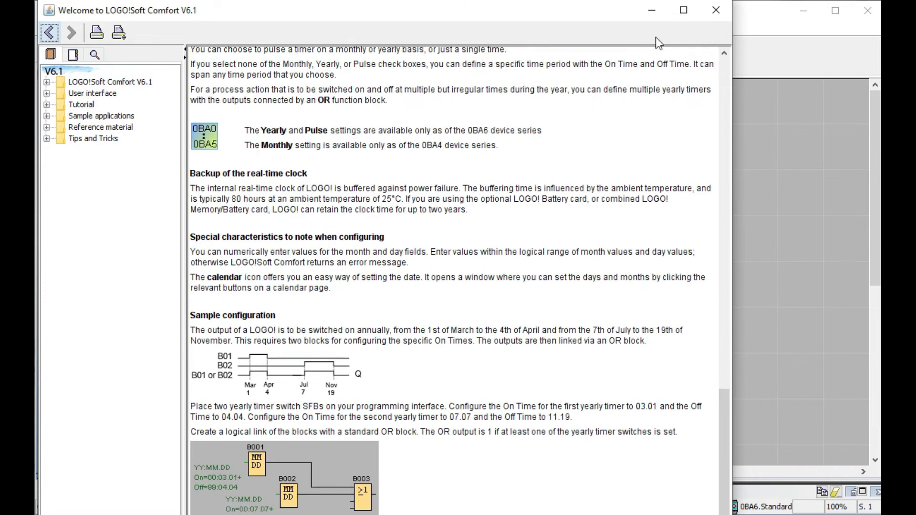
{"action": "left_click", "coordinate": [715, 10]}
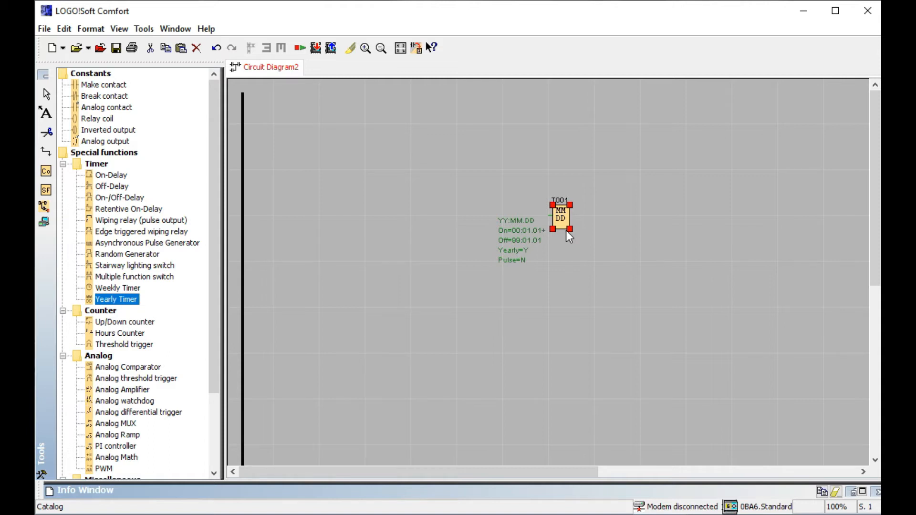
{"action": "left_click", "coordinate": [700, 216]}
{"action": "left_click", "coordinate": [790, 214]}
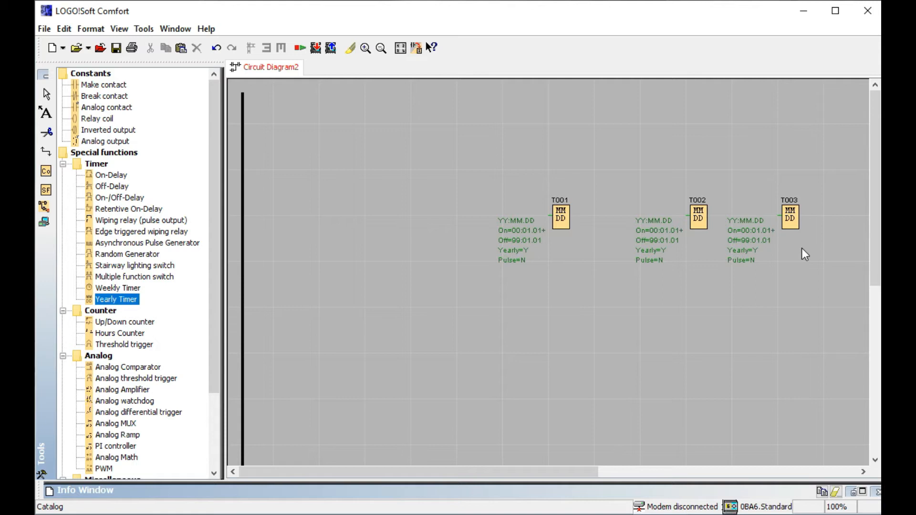
{"action": "key", "text": "ctrl+z"}
{"action": "key", "text": "ctrl+z"}
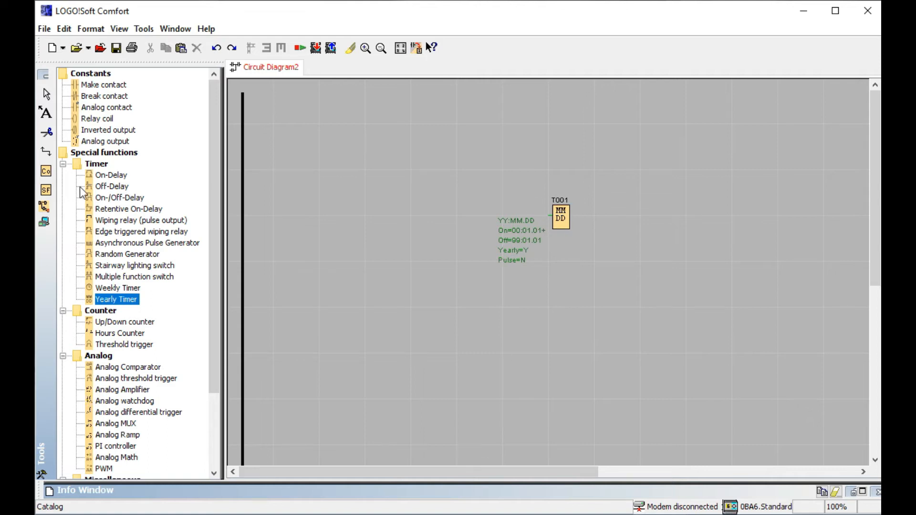
Place a make contact beside the power rail and assign it to the yearly timer block T001.
{"action": "left_click", "coordinate": [110, 85]}
{"action": "left_click", "coordinate": [285, 170]}
{"action": "scroll", "coordinate": [448, 266], "scroll_direction": "down", "scroll_amount": 2}
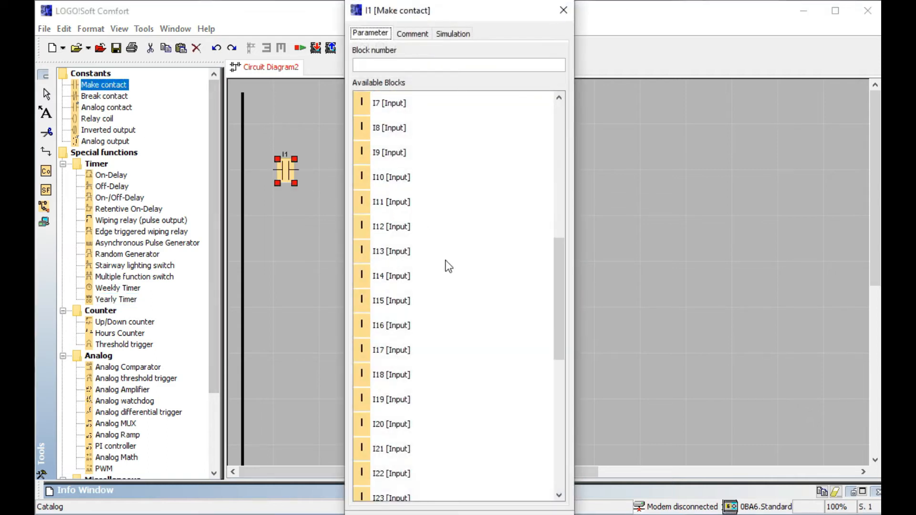
{"action": "scroll", "coordinate": [448, 266], "scroll_direction": "down", "scroll_amount": 4}
{"action": "left_click", "coordinate": [412, 496]}
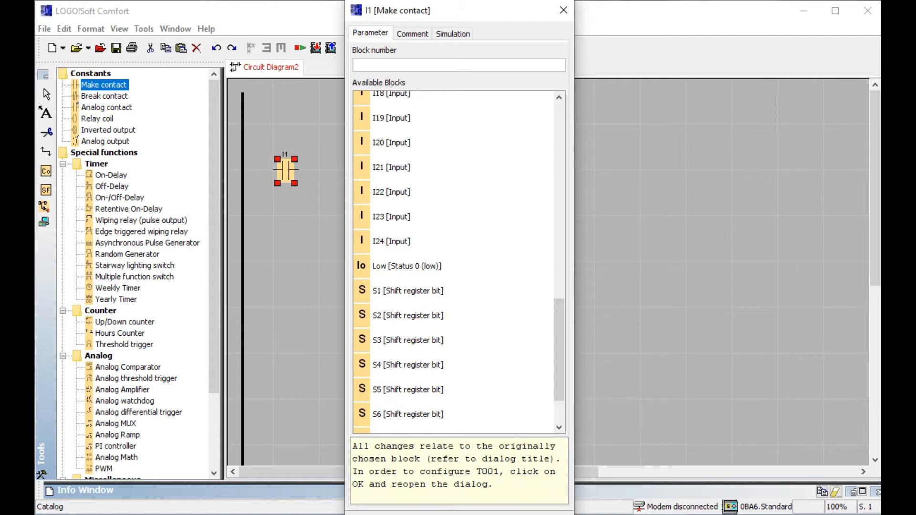
{"action": "left_click", "coordinate": [416, 514]}
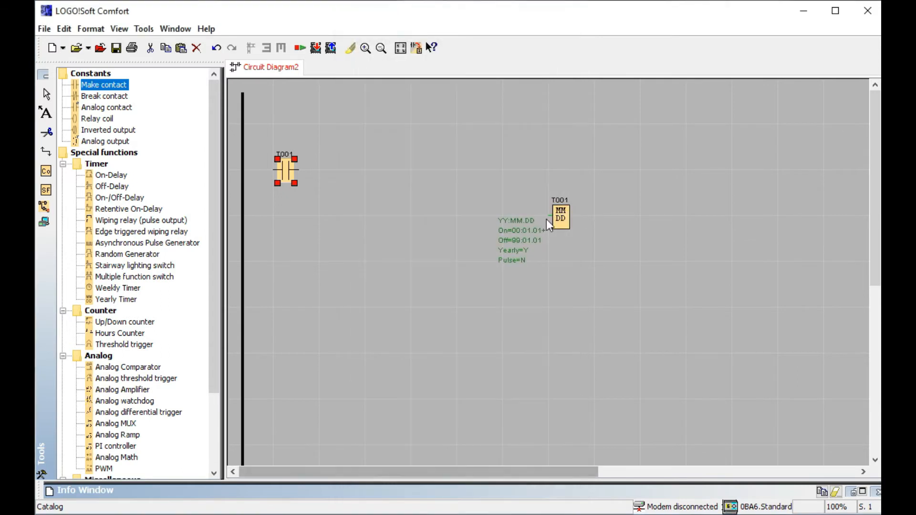
Place relay coil Q1 in line with the T001 contact and give it the comment MOTOR_01.
{"action": "left_click", "coordinate": [106, 118]}
{"action": "left_click", "coordinate": [422, 171]}
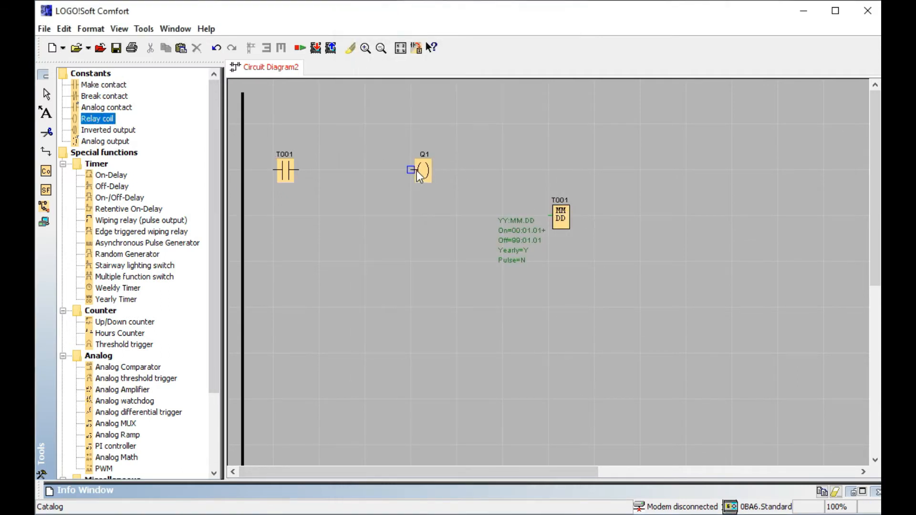
{"action": "right_click", "coordinate": [423, 172]}
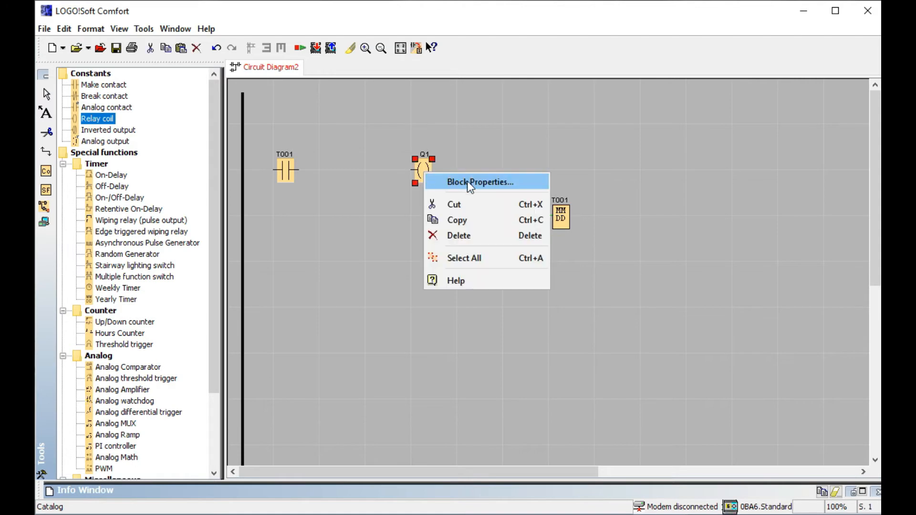
{"action": "left_click", "coordinate": [467, 182]}
{"action": "left_click", "coordinate": [404, 33]}
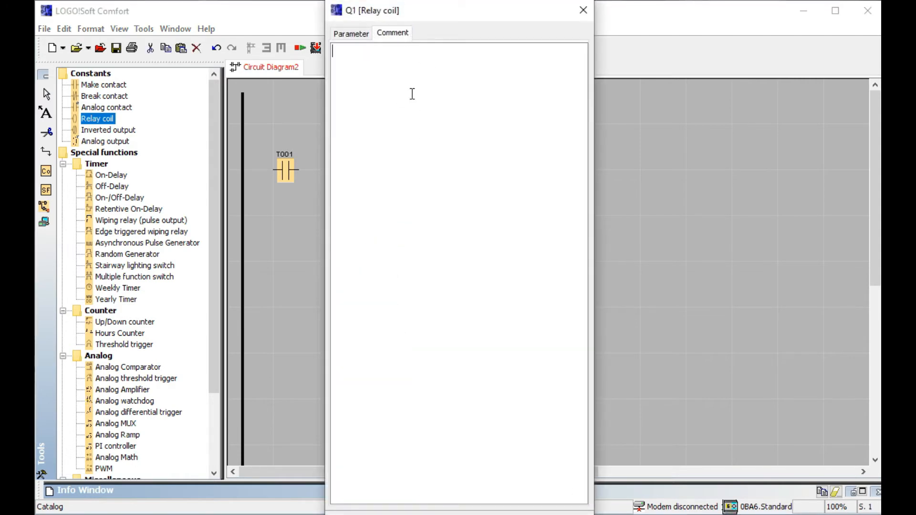
{"action": "type", "text": "MOTOR_01"}
{"action": "left_click", "coordinate": [413, 514]}
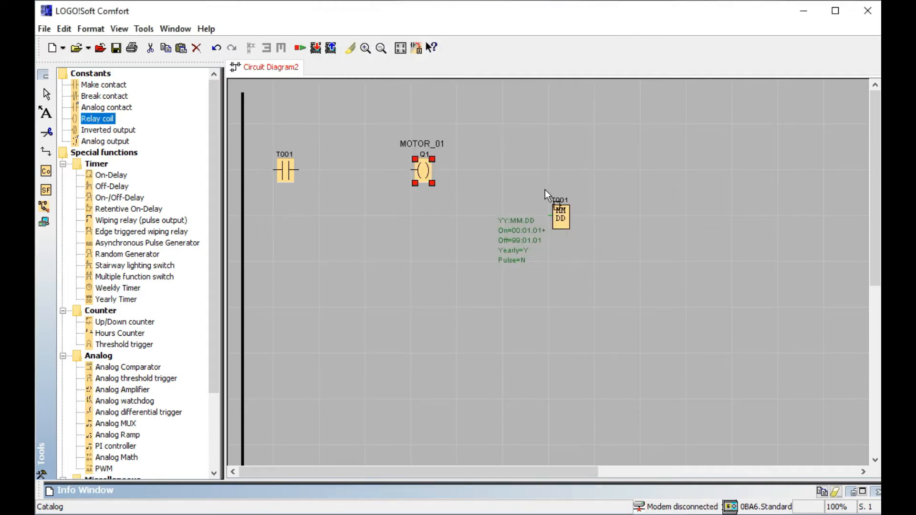
Set the T001 yearly timer's on date to month 6, day 25 and its off date to month 6, day 26.
{"action": "double_click", "coordinate": [562, 220]}
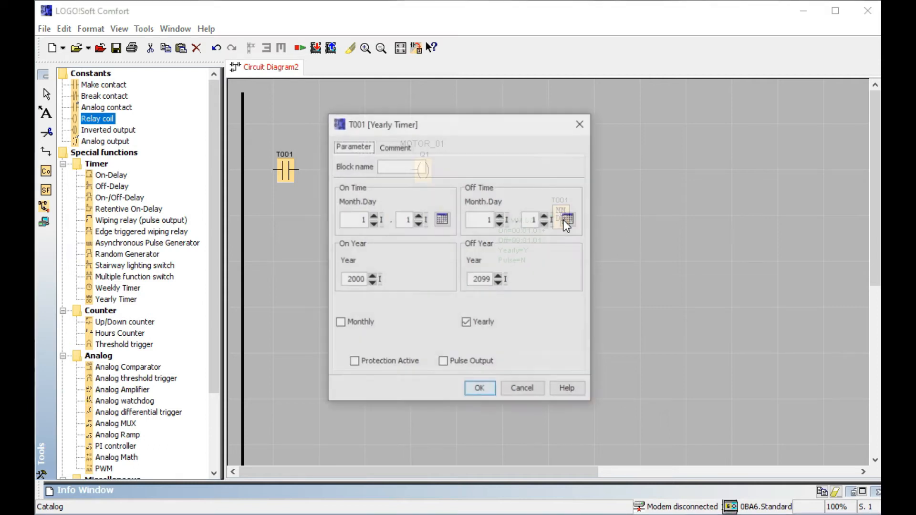
{"action": "left_click", "coordinate": [442, 219]}
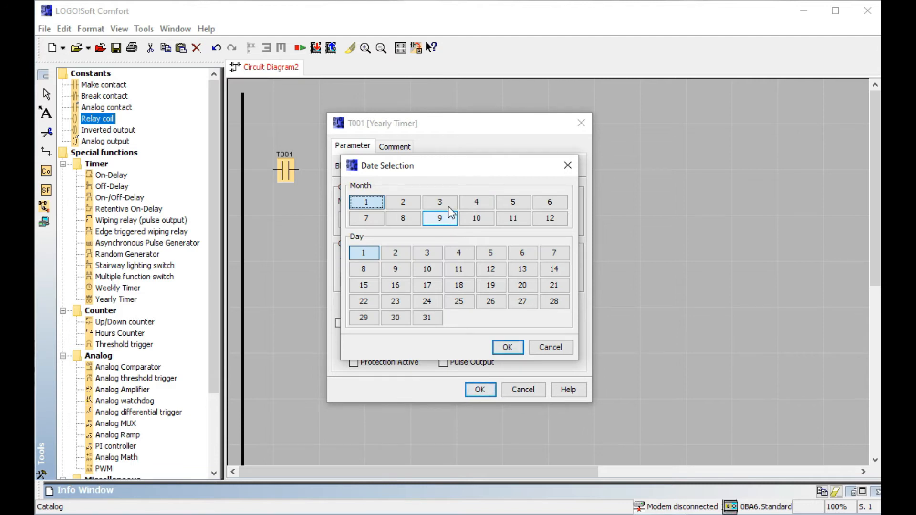
{"action": "left_click", "coordinate": [551, 202]}
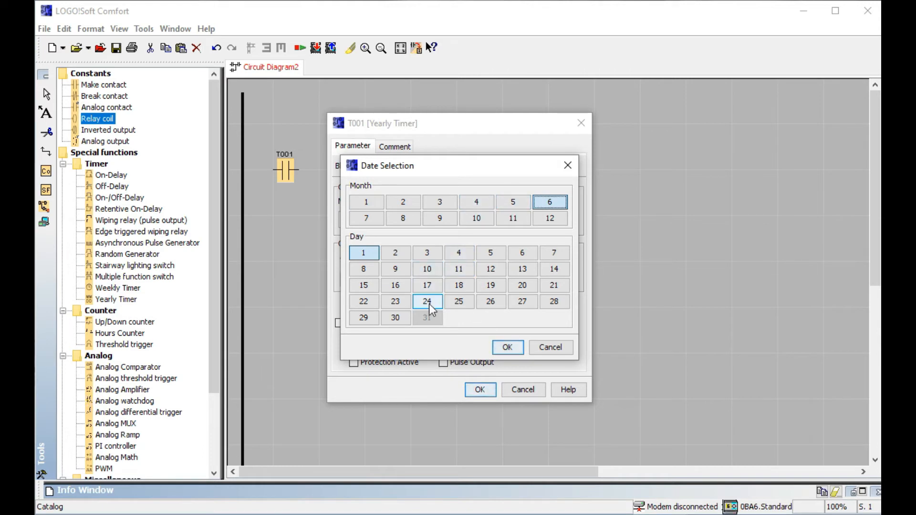
{"action": "left_click", "coordinate": [460, 302]}
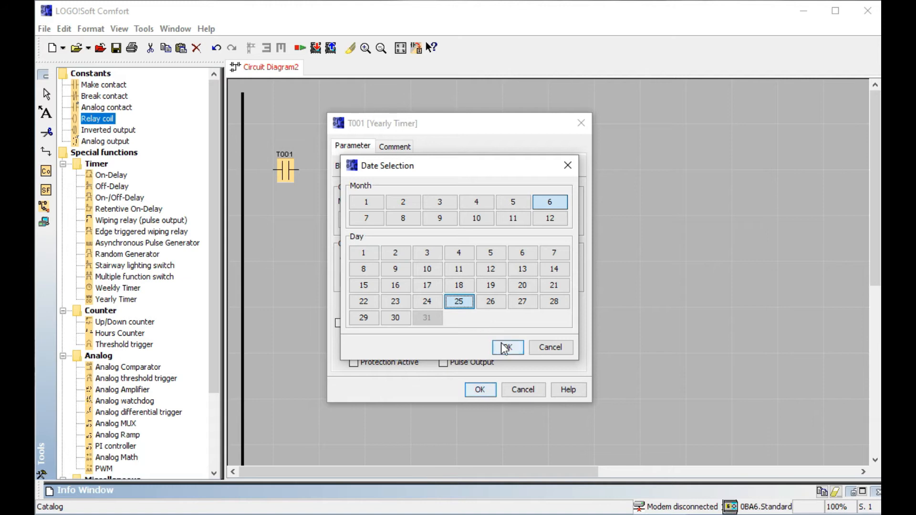
{"action": "left_click", "coordinate": [505, 346]}
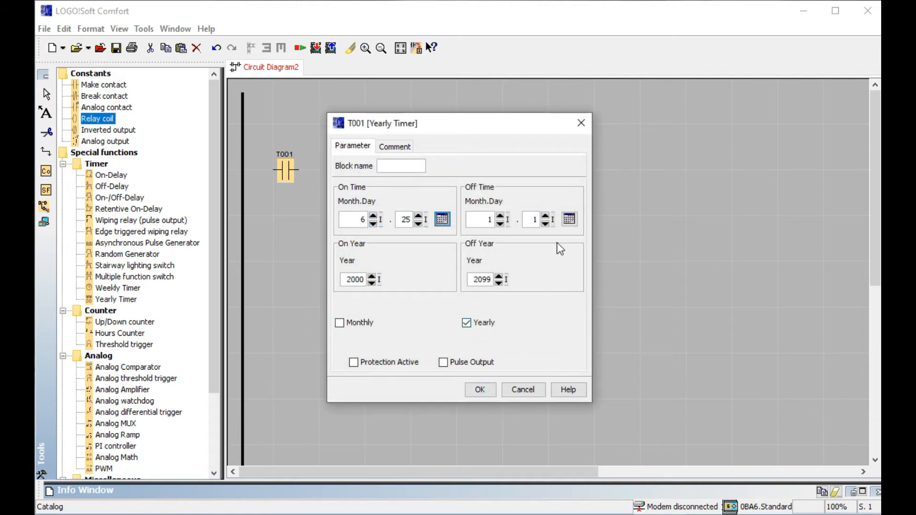
{"action": "left_click", "coordinate": [568, 219]}
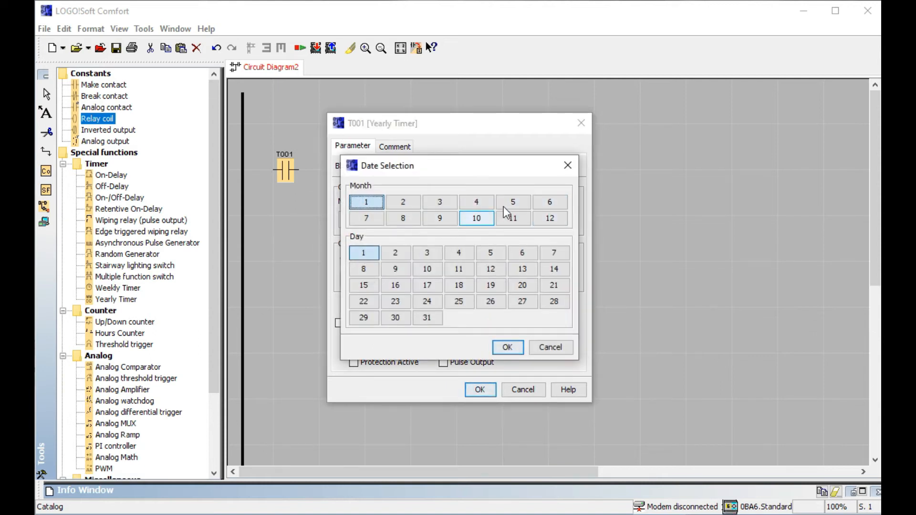
{"action": "left_click", "coordinate": [551, 202]}
{"action": "left_click", "coordinate": [490, 301]}
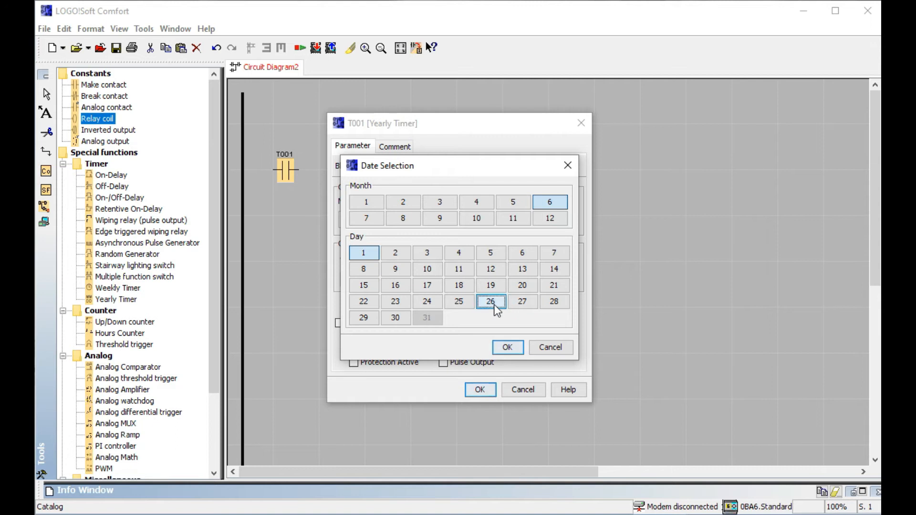
{"action": "left_click", "coordinate": [509, 349]}
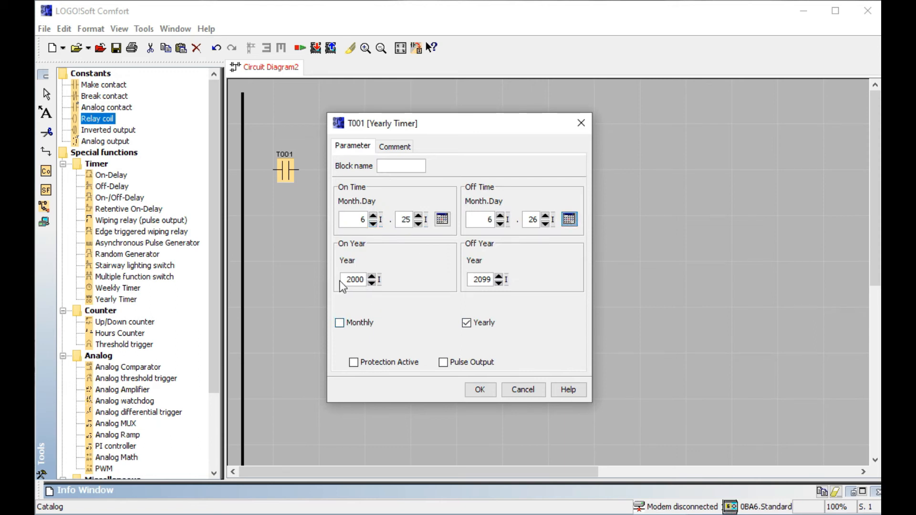
Set both the on year and off year of timer T001 to 2020 and enable the Monthly option.
{"action": "double_click", "coordinate": [362, 279]}
{"action": "type", "text": "2020"}
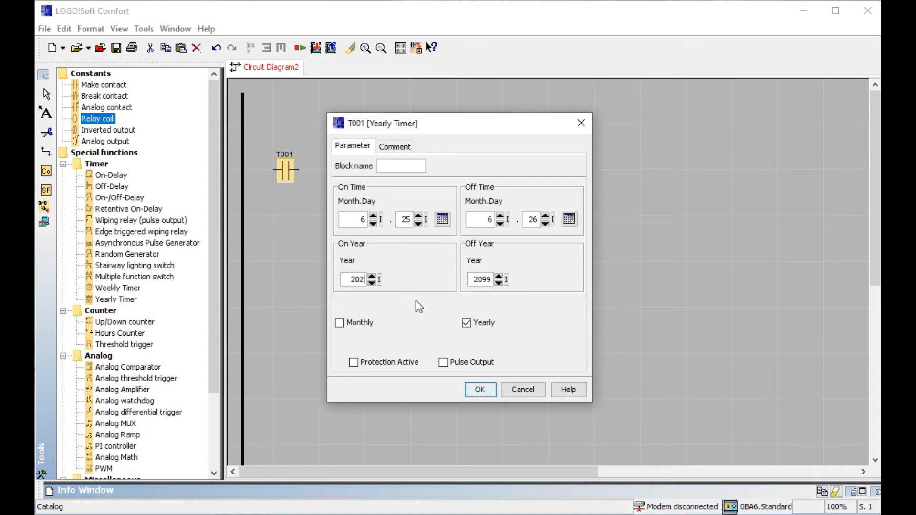
{"action": "double_click", "coordinate": [482, 281]}
{"action": "type", "text": "2020"}
{"action": "left_click", "coordinate": [341, 324]}
{"action": "left_click", "coordinate": [479, 389]}
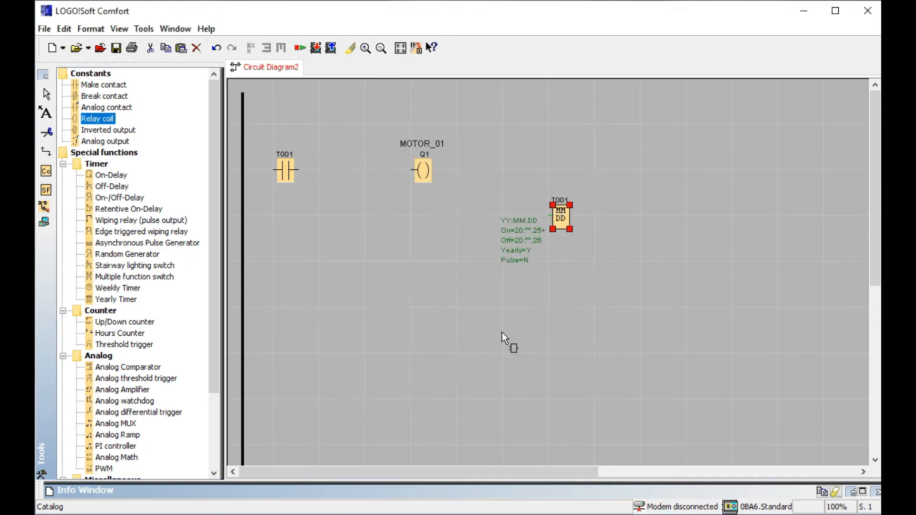
Wire the power rail through the T001 contact to coil Q1, and move the timer block up level with the rung.
{"action": "left_click_drag", "start_coordinate": [242, 173], "coordinate": [409, 170]}
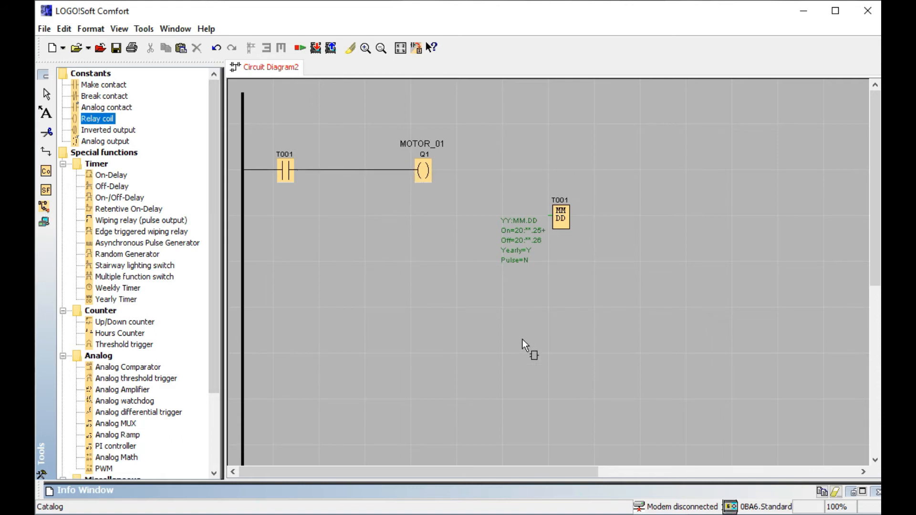
{"action": "left_click_drag", "start_coordinate": [561, 213], "coordinate": [561, 183]}
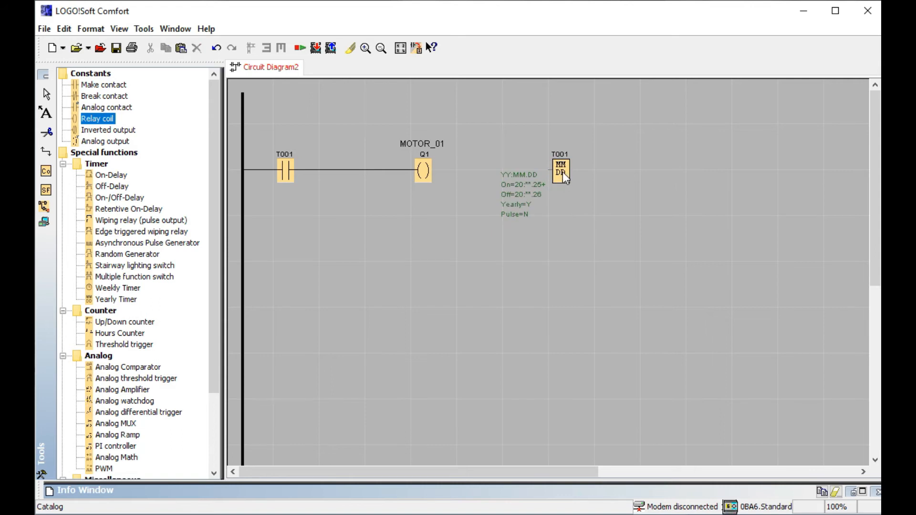
Add the comment YEARLY_TIMER to the timer block T001.
{"action": "right_click", "coordinate": [562, 172]}
{"action": "left_click", "coordinate": [592, 179]}
{"action": "left_click", "coordinate": [402, 147]}
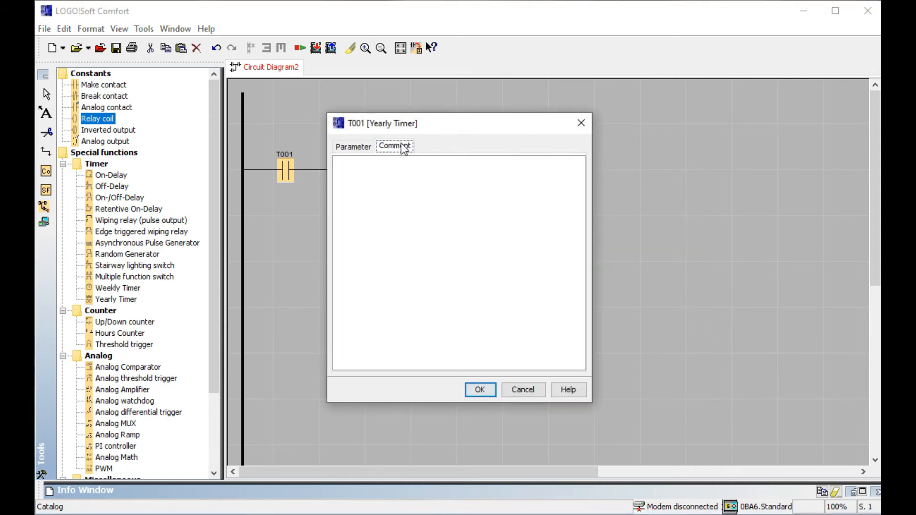
{"action": "left_click", "coordinate": [429, 215]}
{"action": "type", "text": "YEARL"}
{"action": "type", "text": "Y"}
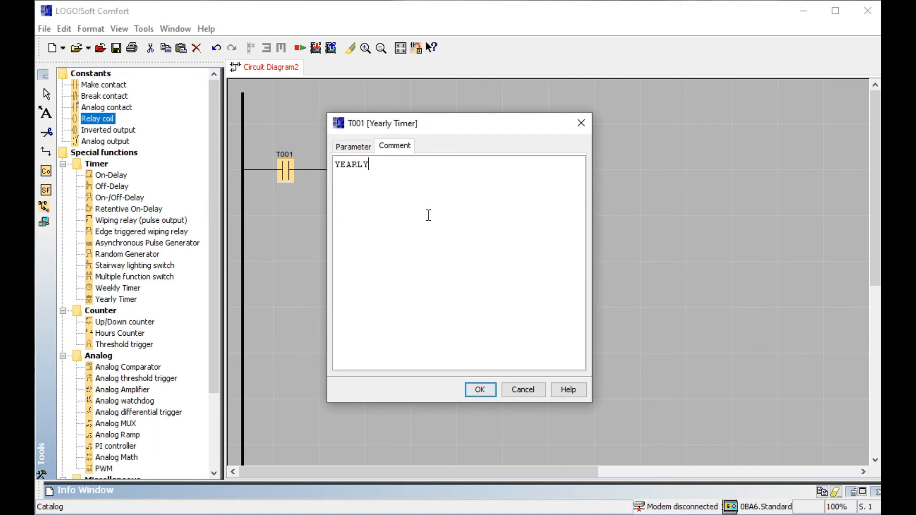
{"action": "type", "text": "_TIMER"}
{"action": "left_click", "coordinate": [480, 389]}
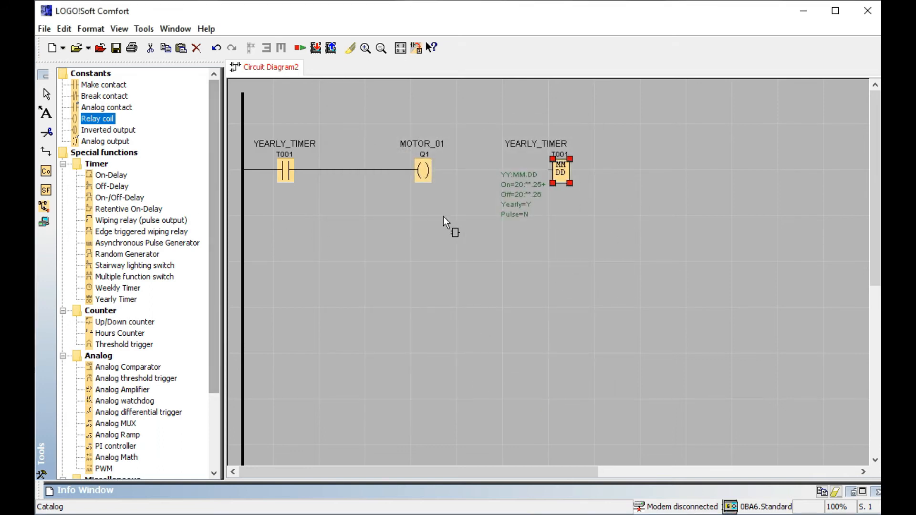
Add relay coils Q2 and Q3 below Q1, wired in parallel with it, and start the circuit simulation.
{"action": "left_click_drag", "start_coordinate": [96, 114], "coordinate": [415, 210]}
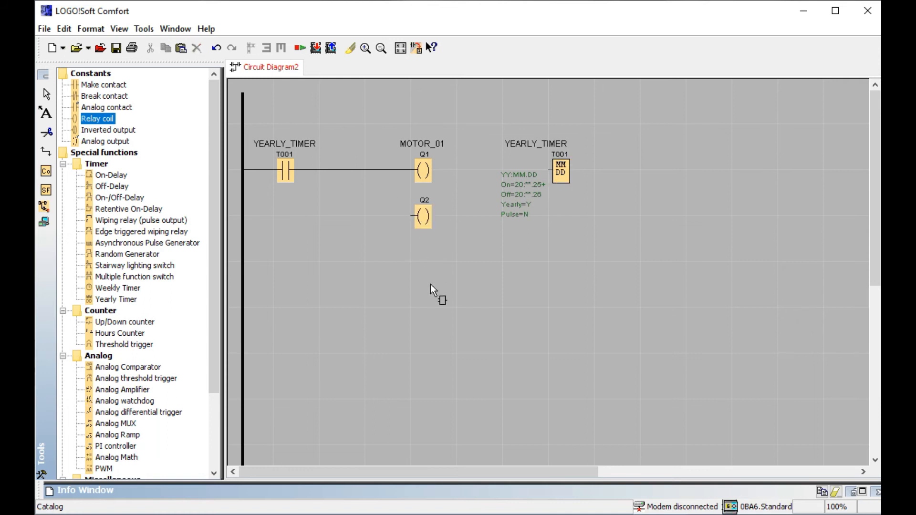
{"action": "left_click_drag", "start_coordinate": [300, 167], "coordinate": [413, 265]}
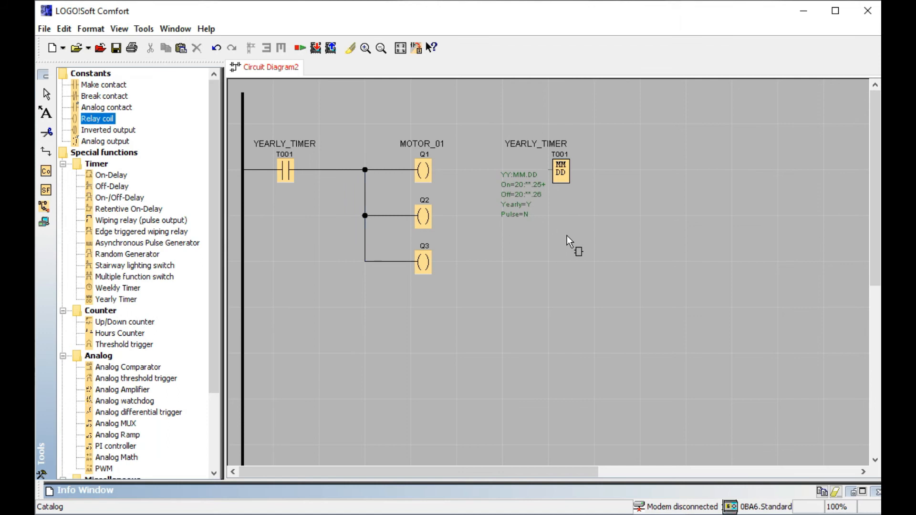
{"action": "left_click", "coordinate": [42, 207]}
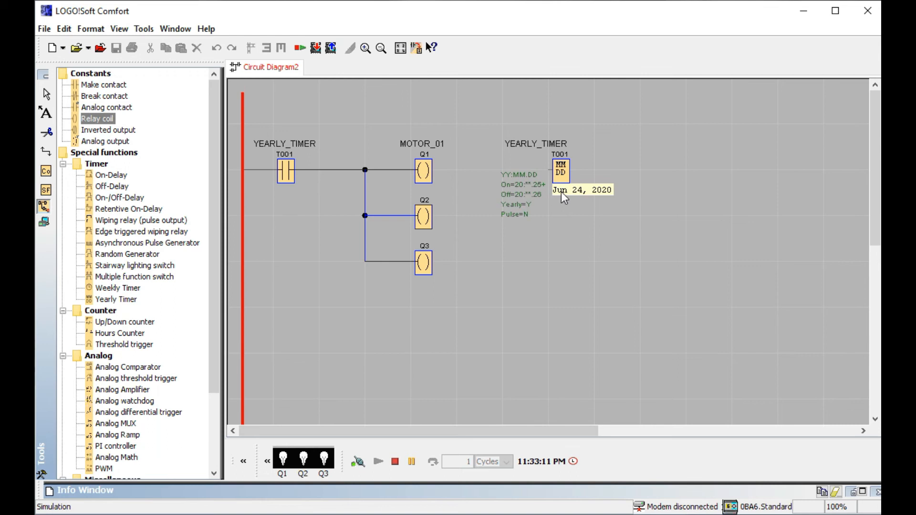
Review the on and off dates of timer T001, and set the simulation clock's date to June 25, 2020.
{"action": "double_click", "coordinate": [563, 168]}
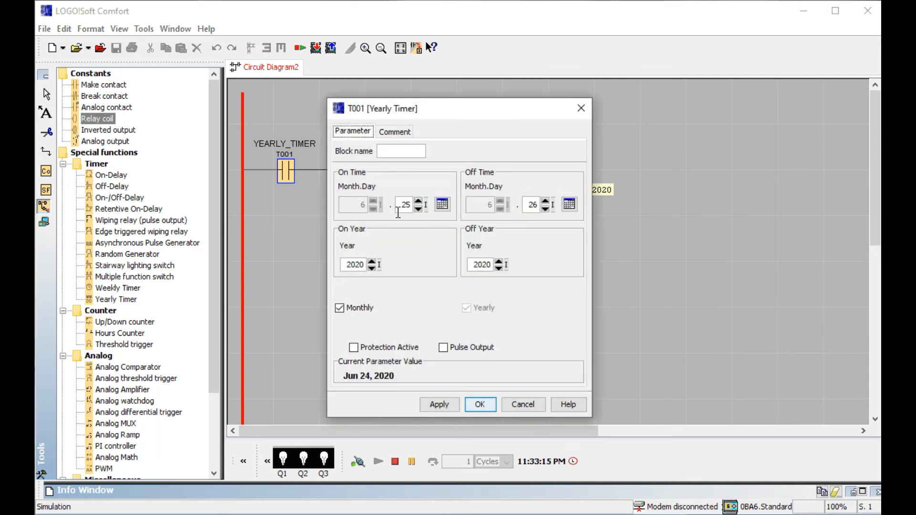
{"action": "left_click", "coordinate": [573, 108]}
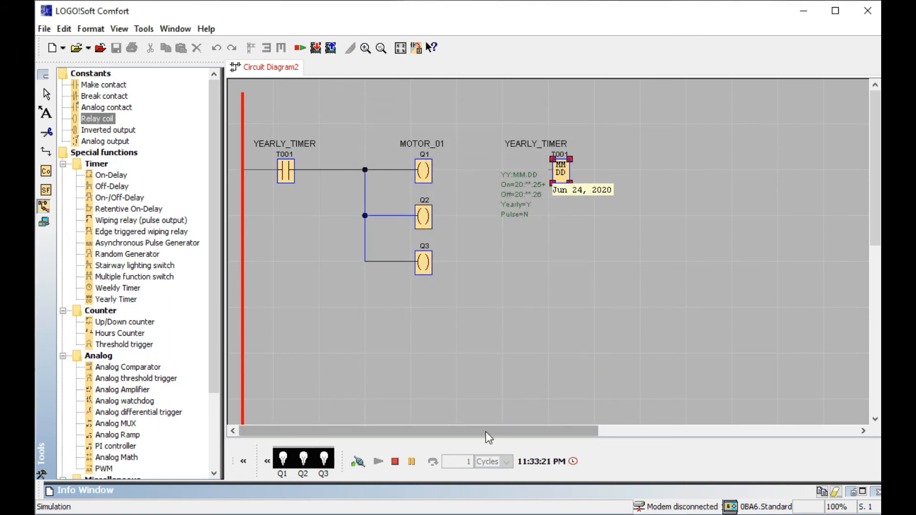
{"action": "left_click", "coordinate": [573, 460]}
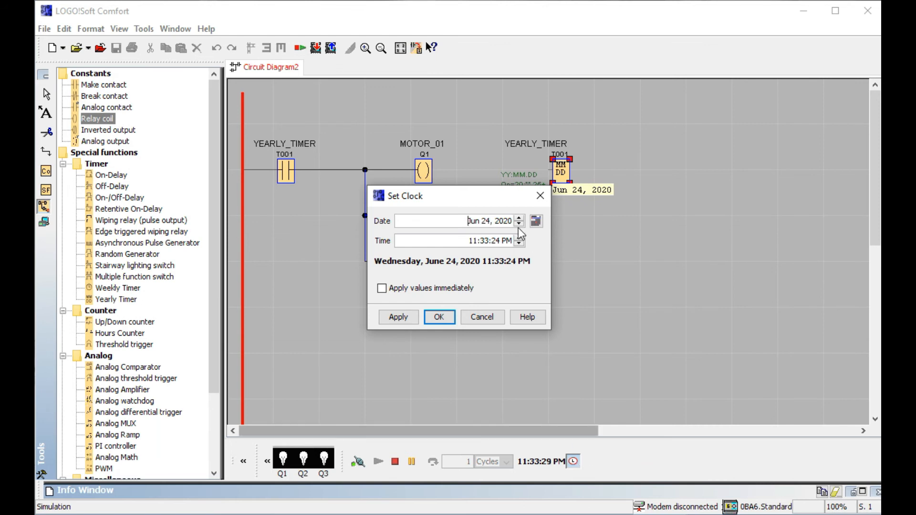
{"action": "left_click", "coordinate": [536, 220]}
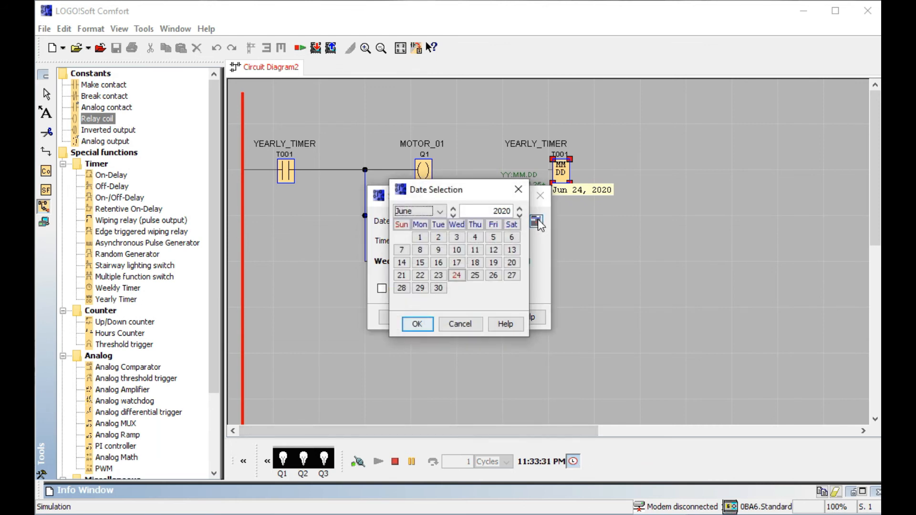
{"action": "left_click", "coordinate": [475, 277]}
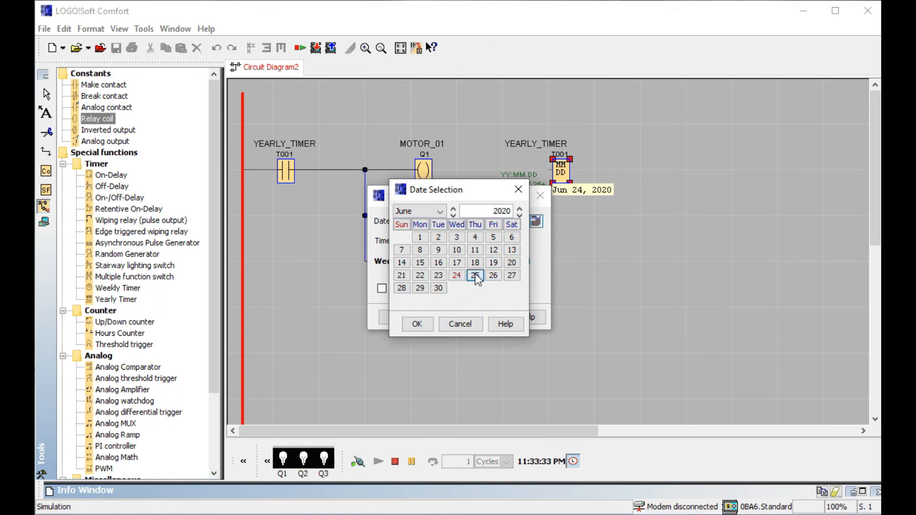
{"action": "left_click", "coordinate": [422, 326]}
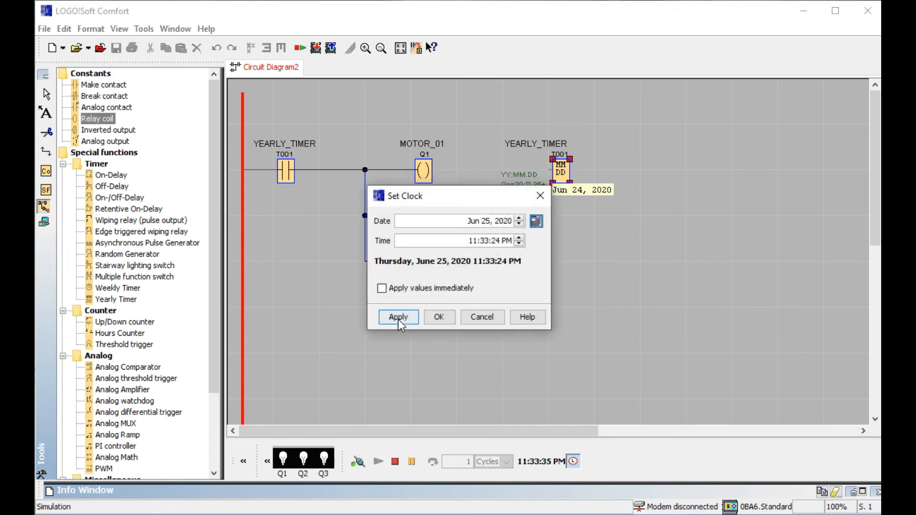
{"action": "left_click", "coordinate": [398, 317]}
{"action": "left_click", "coordinate": [439, 317]}
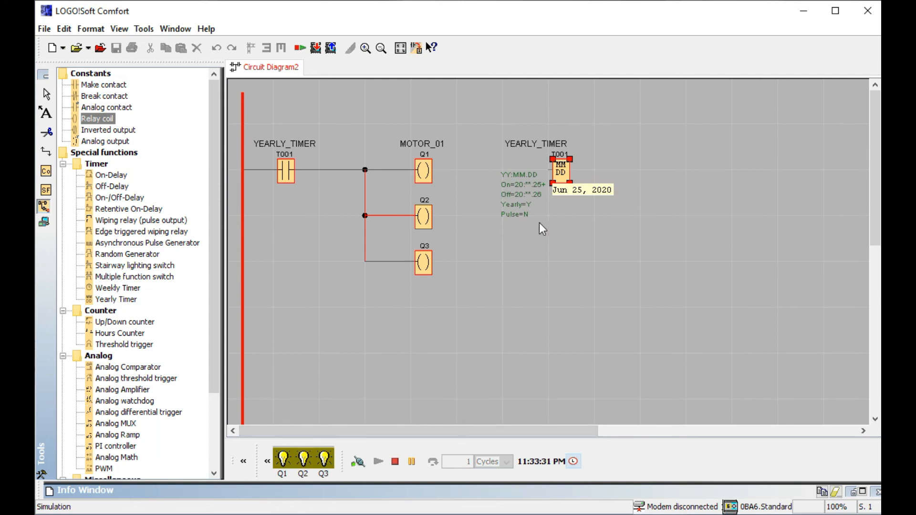
Check timer T001's current parameter value, and apply the simulation clock settings with immediate application of values enabled.
{"action": "double_click", "coordinate": [558, 172]}
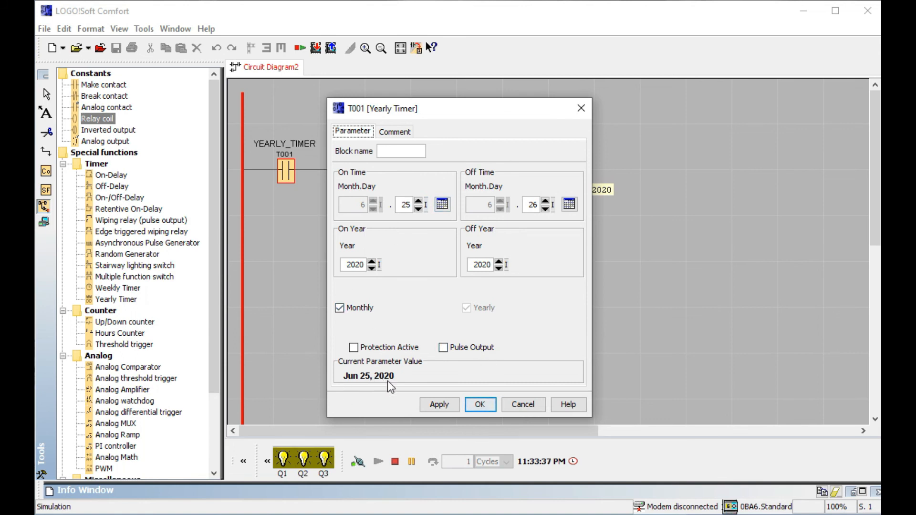
{"action": "left_click", "coordinate": [481, 405]}
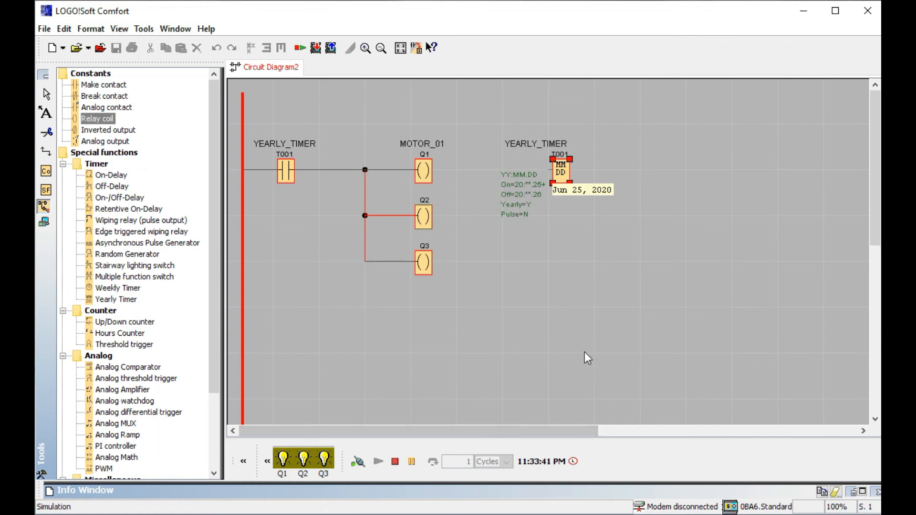
{"action": "left_click", "coordinate": [572, 461]}
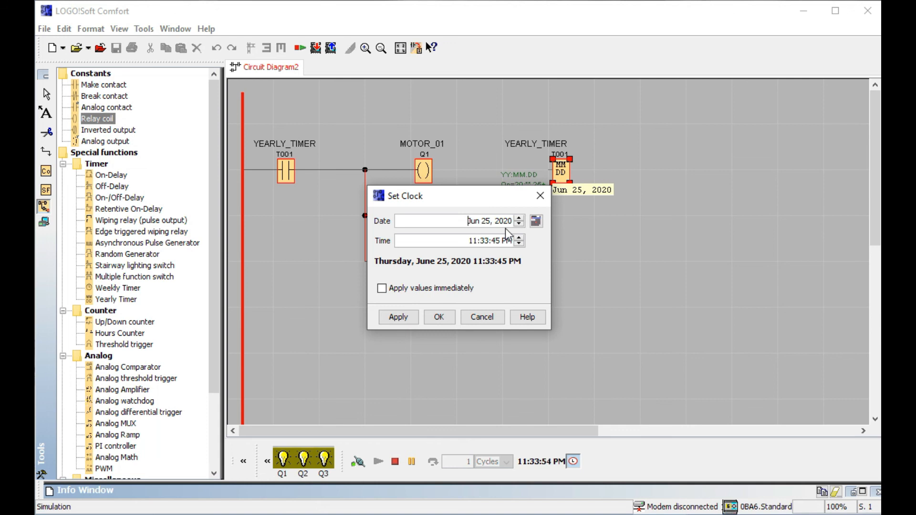
{"action": "left_click", "coordinate": [388, 289]}
{"action": "left_click", "coordinate": [398, 317]}
{"action": "left_click", "coordinate": [440, 318]}
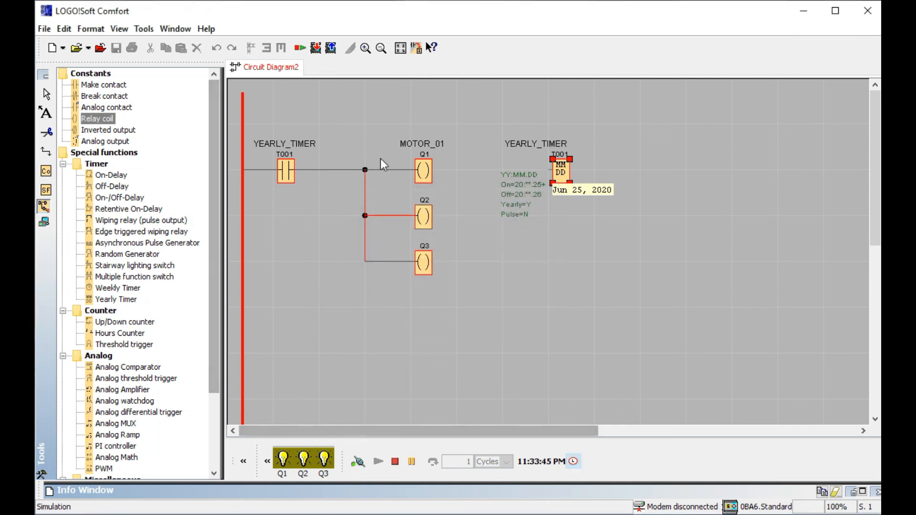